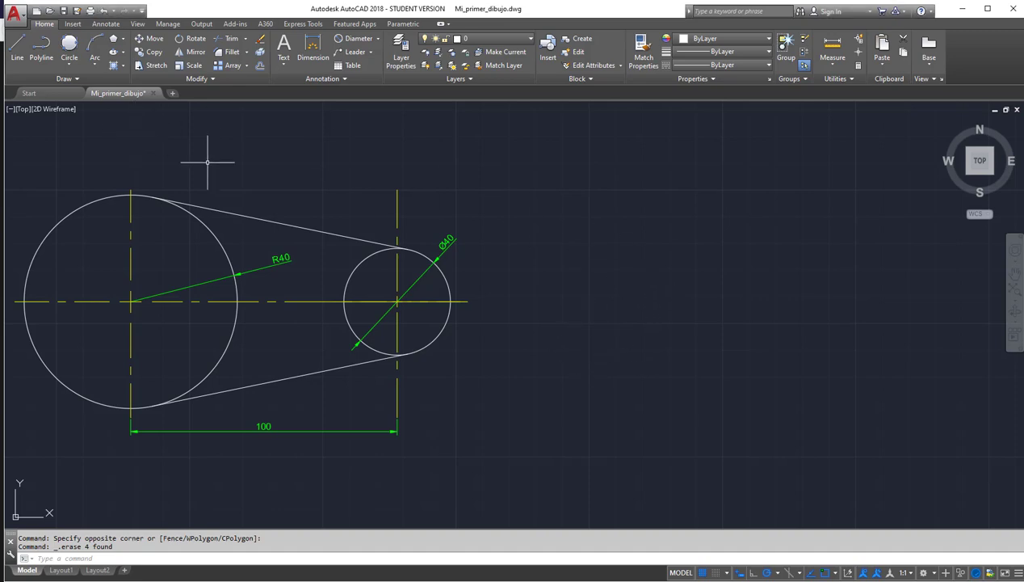
# Draw a radius-40 circle in the empty space right of the first pulley sketch.
pyautogui.click(69, 64)
pyautogui.click(79, 90)
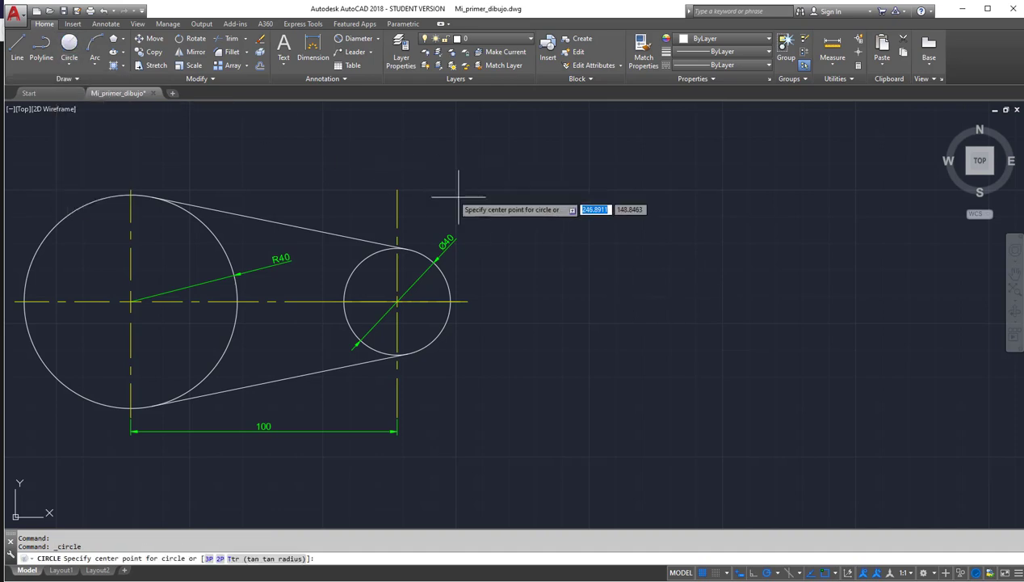
pyautogui.click(624, 302)
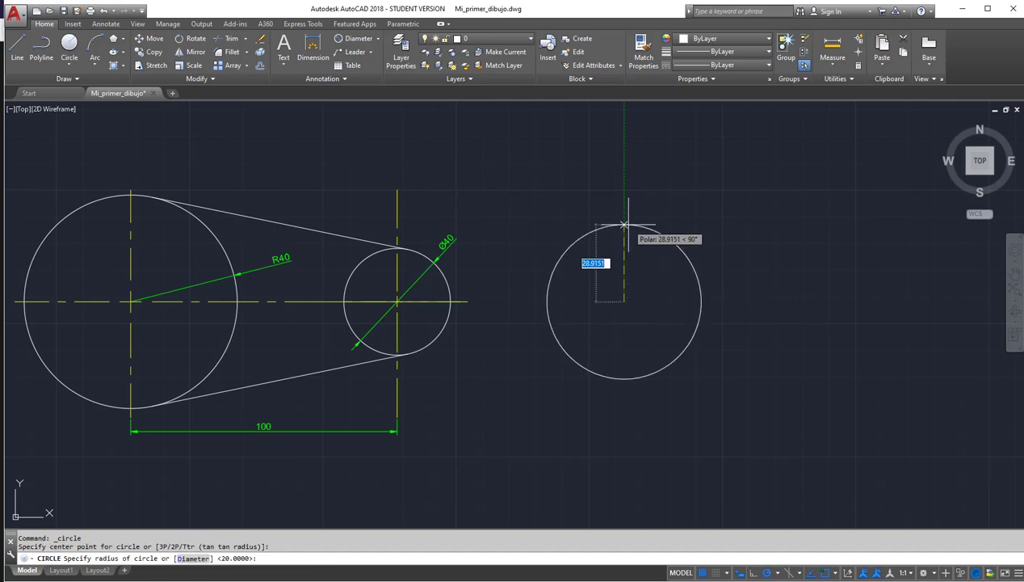
pyautogui.write('40')
pyautogui.press('Return')
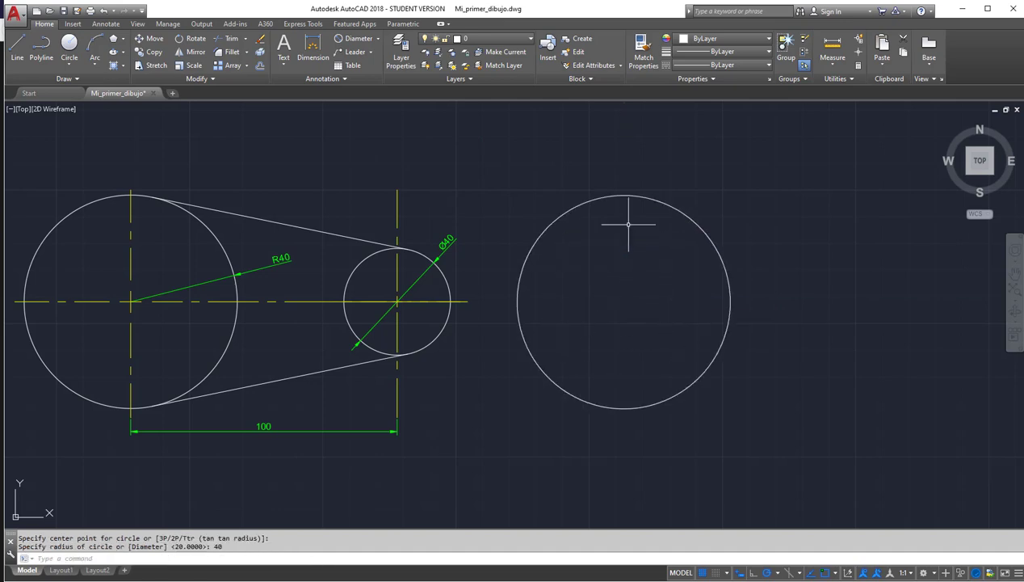
# Start a centre-and-diameter circle, then cancel it unfinished.
pyautogui.click(69, 64)
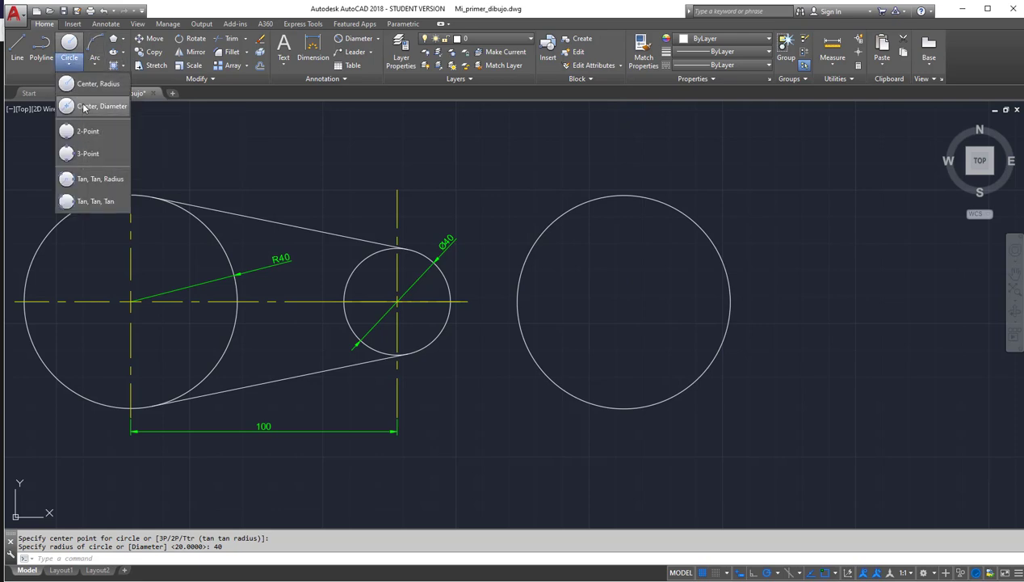
pyautogui.click(85, 108)
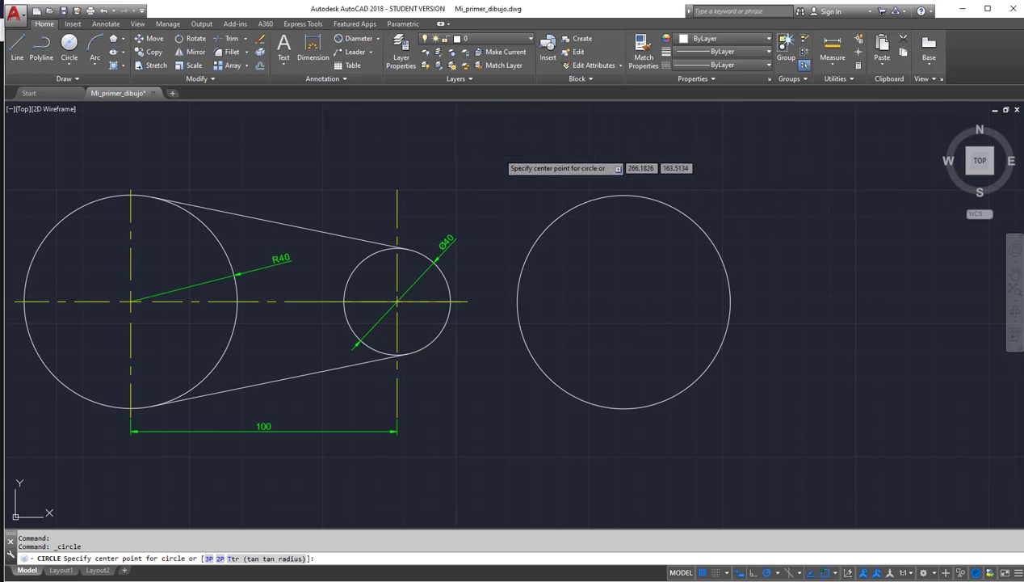
pyautogui.press('Escape')
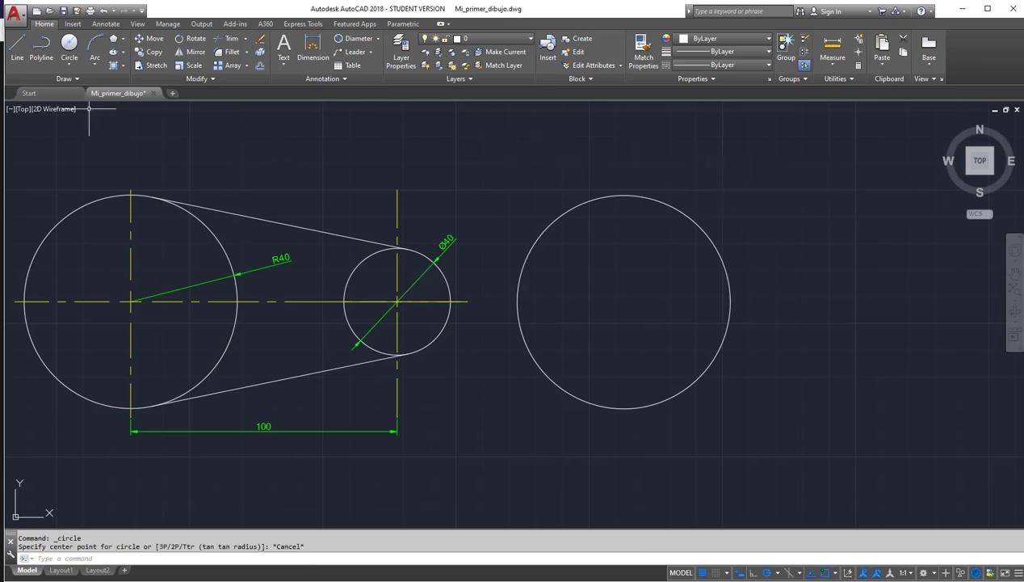
# Draw a 100-long horizontal construction line from the large circle's centre.
pyautogui.write('L')
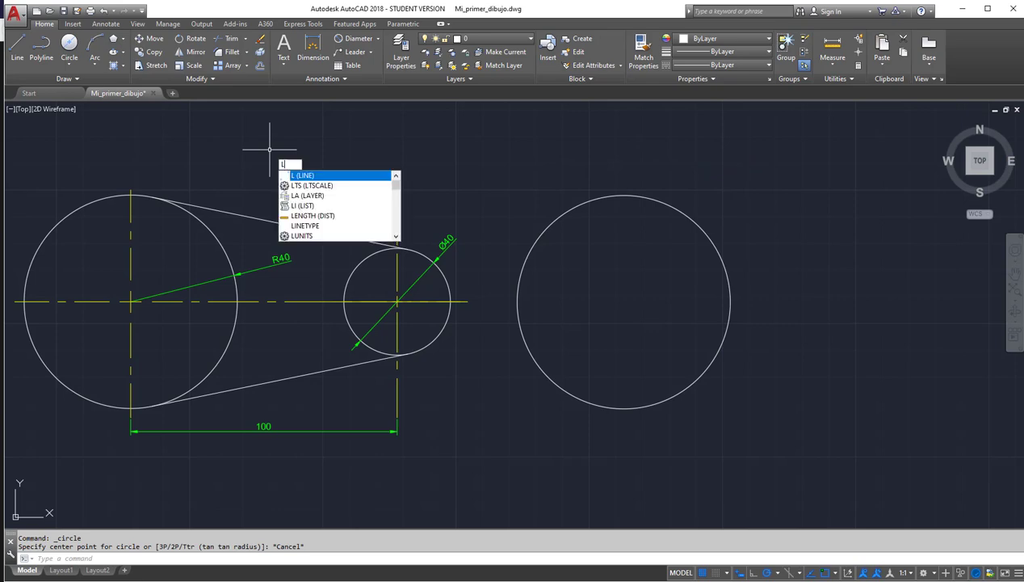
pyautogui.press('Return')
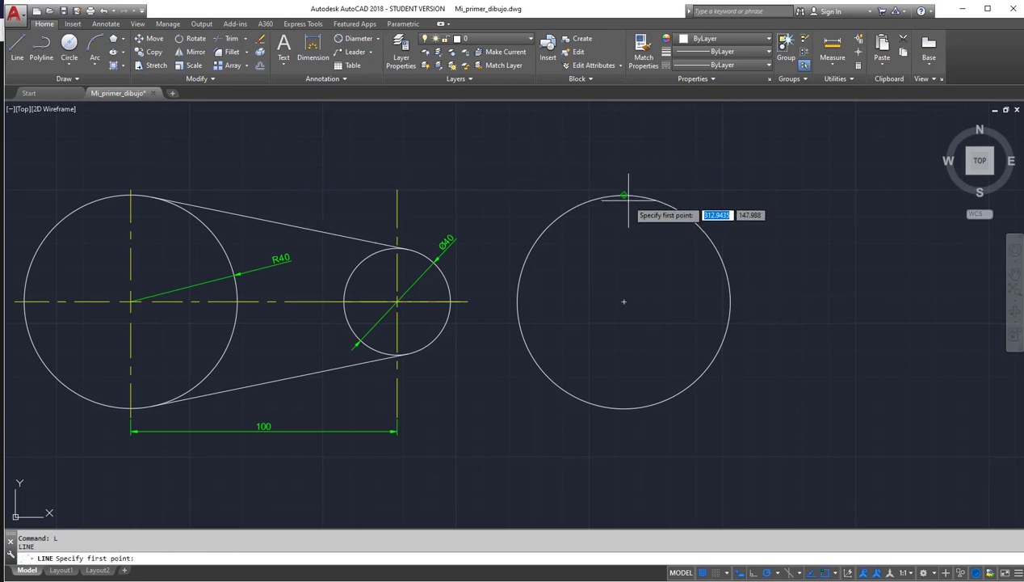
pyautogui.click(625, 301)
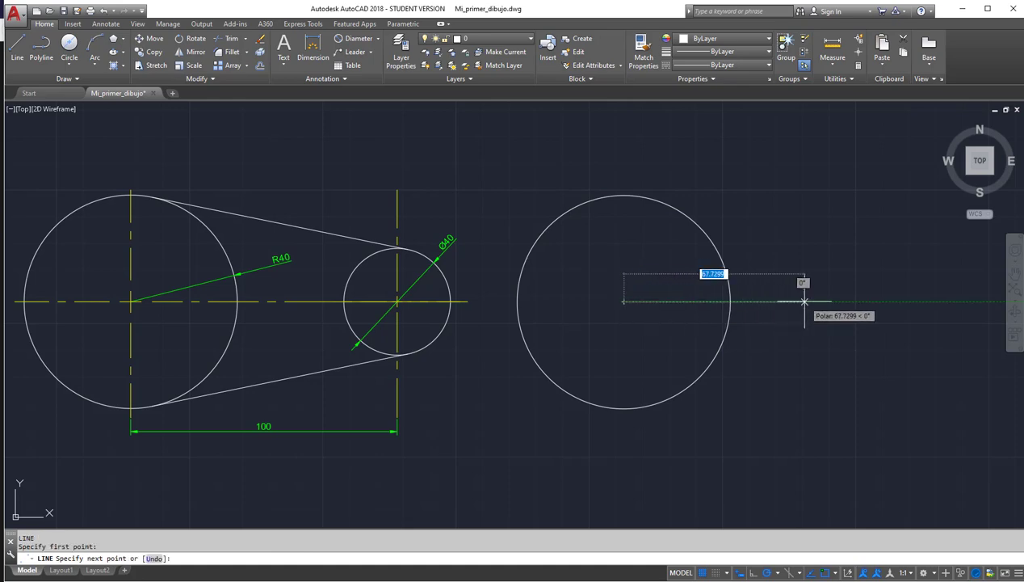
pyautogui.write('100')
pyautogui.press('Return')
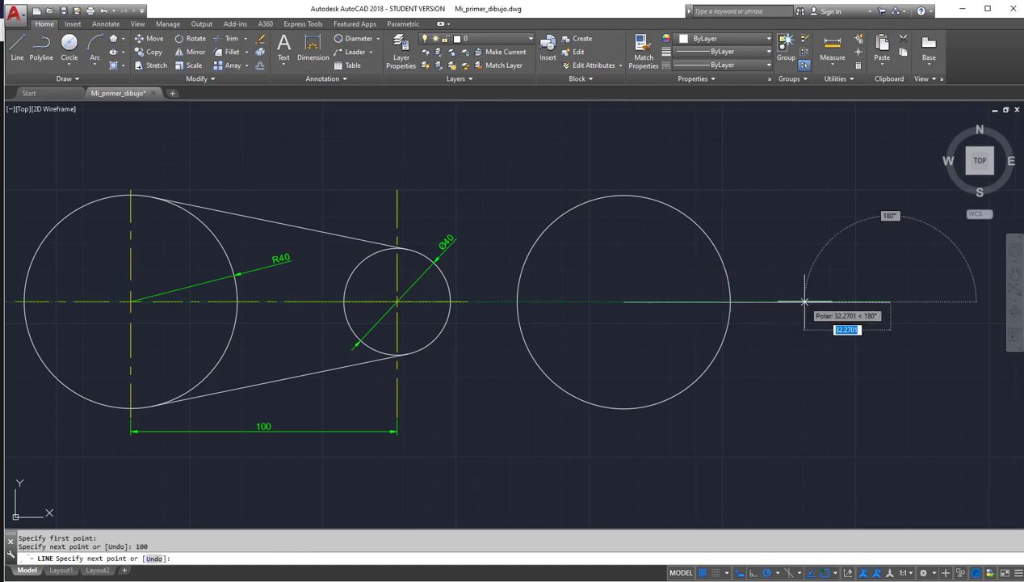
pyautogui.press('Escape')
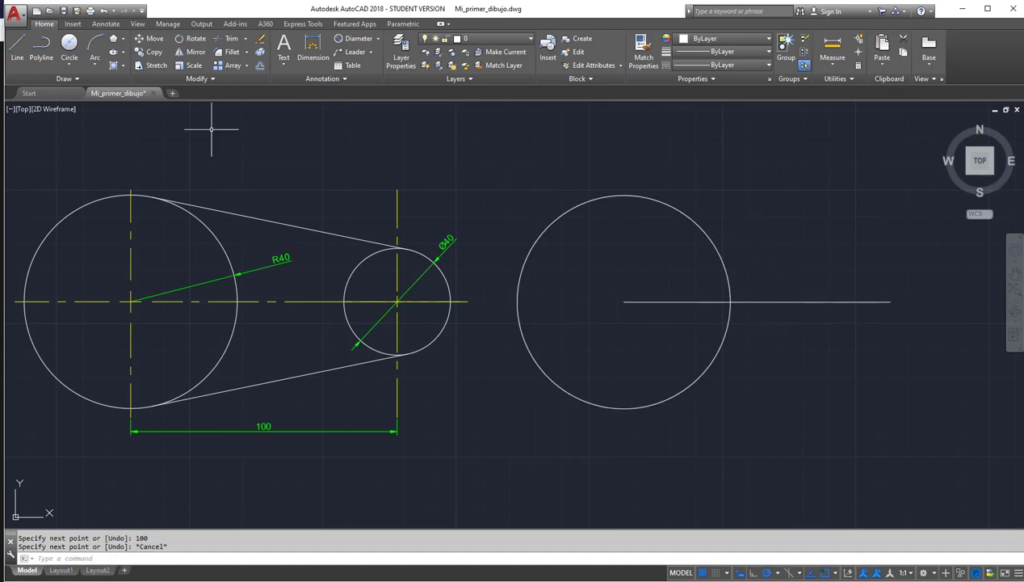
# Draw a diameter-40 circle centred at the construction line's far end.
pyautogui.click(69, 67)
pyautogui.click(76, 105)
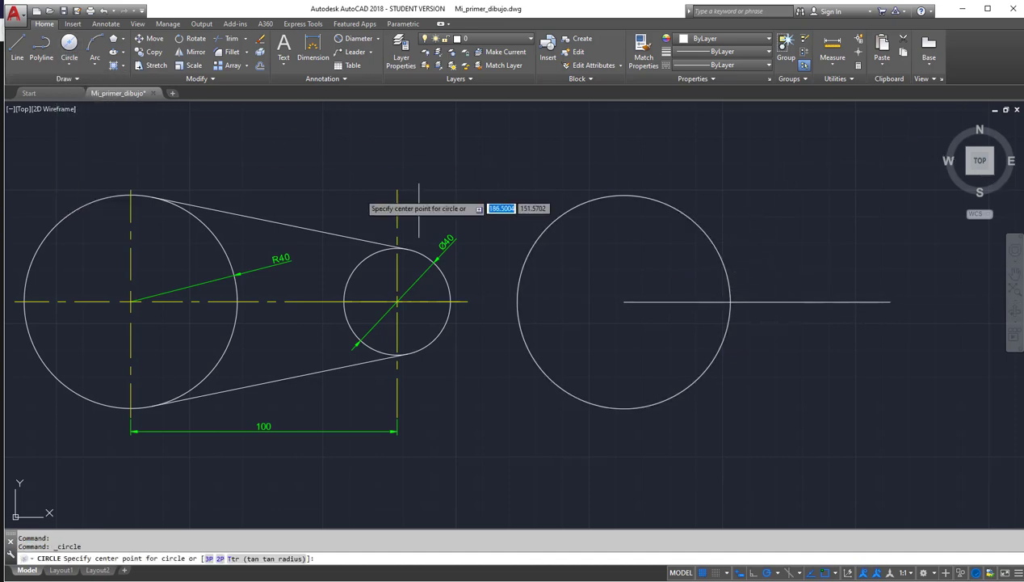
pyautogui.click(890, 302)
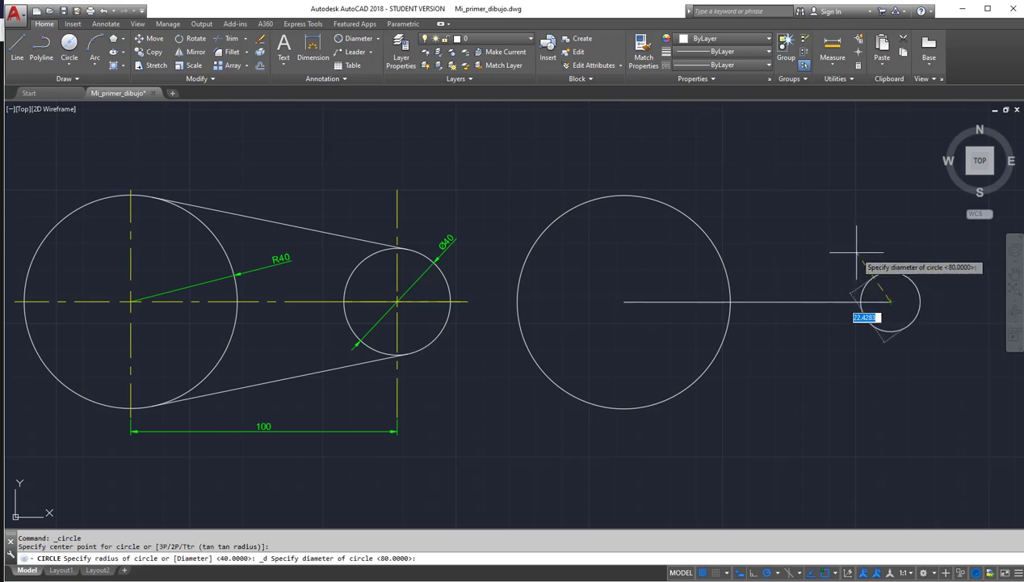
pyautogui.write('40')
pyautogui.press('Return')
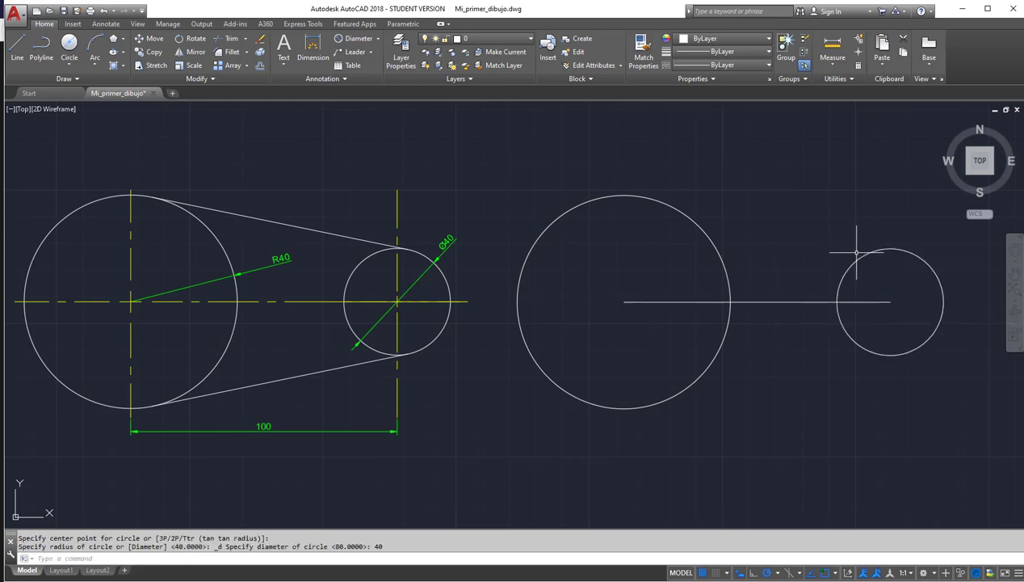
# Erase the horizontal construction line.
pyautogui.click(806, 315)
pyautogui.click(794, 281)
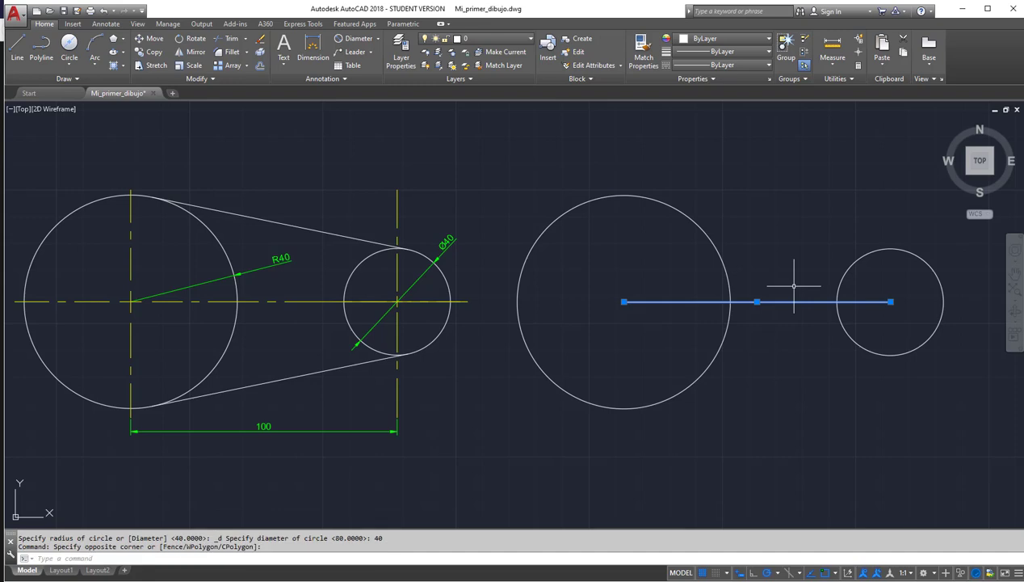
pyautogui.press('Delete')
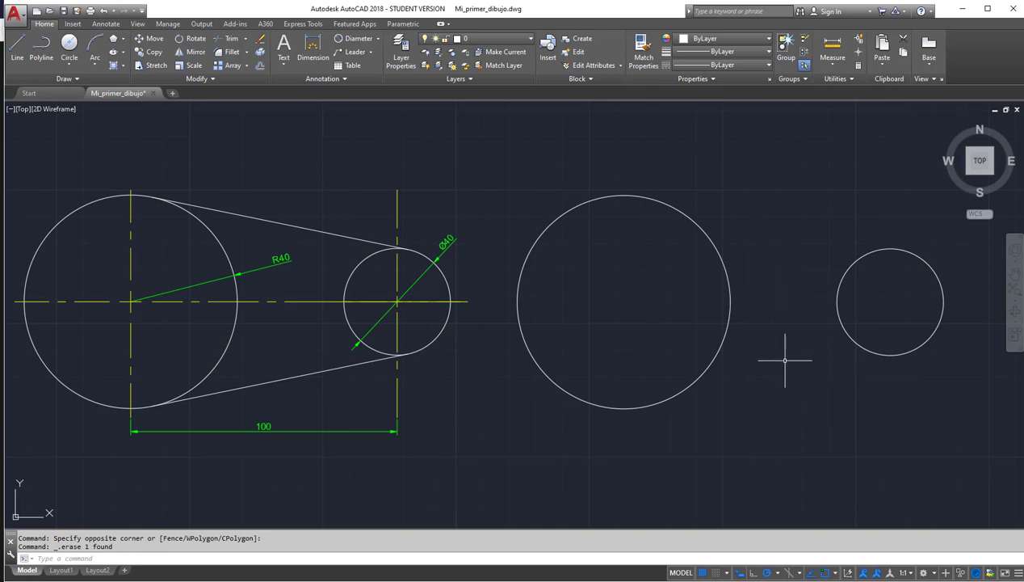
# Delete the small Ø40 circle and start a new centre-and-diameter circle.
pyautogui.click(899, 389)
pyautogui.click(869, 311)
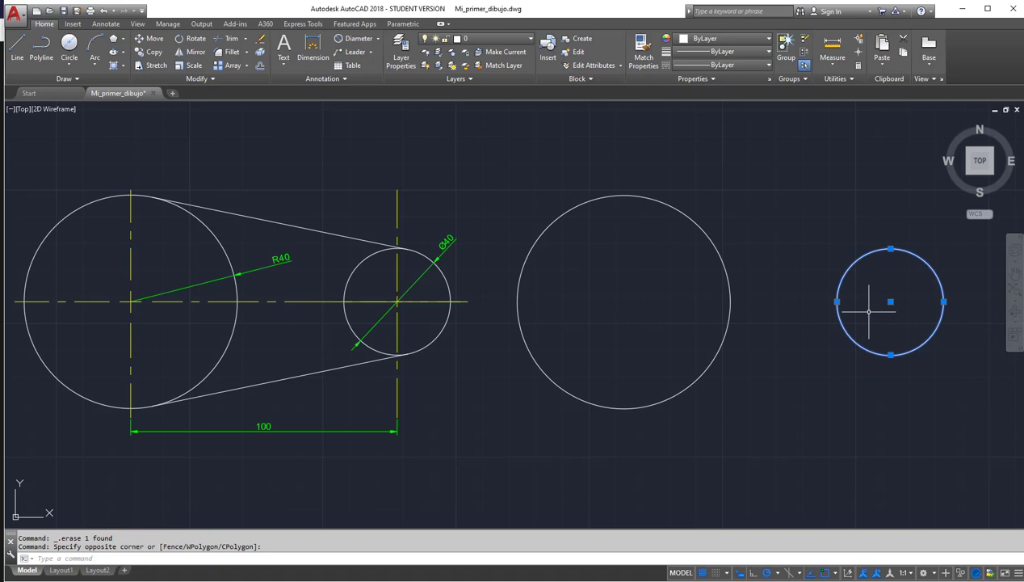
pyautogui.press('Delete')
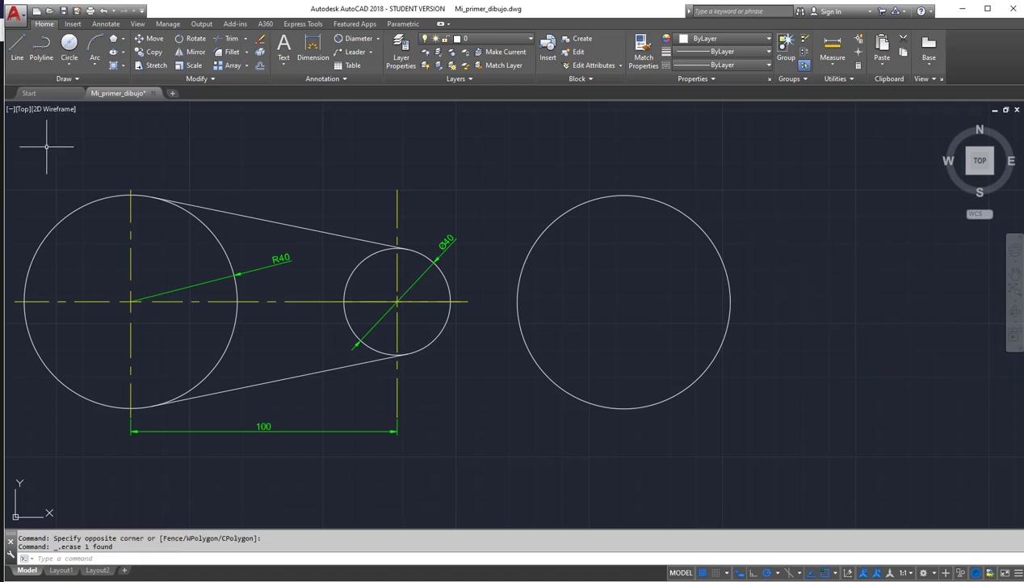
pyautogui.click(70, 65)
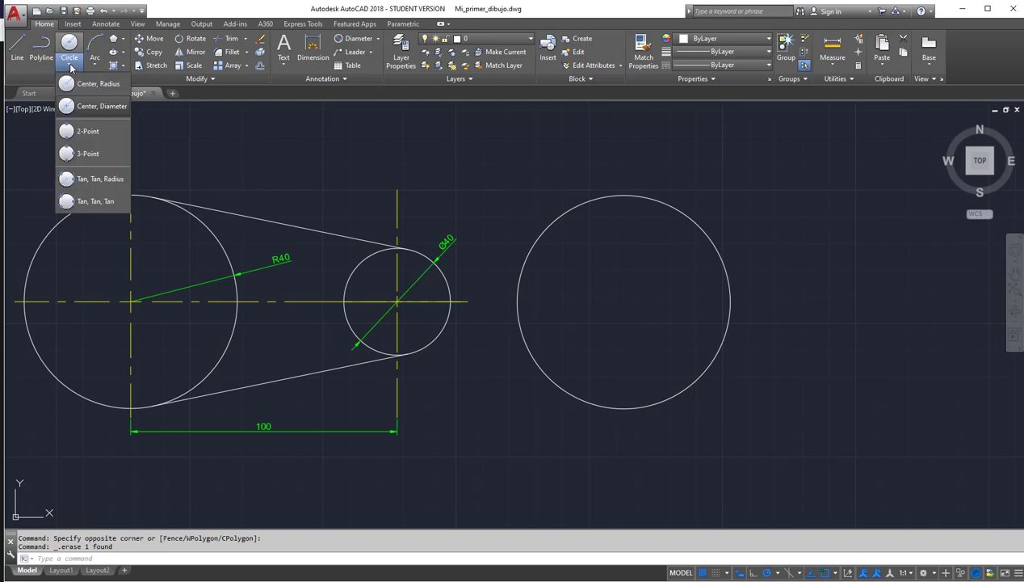
pyautogui.click(89, 106)
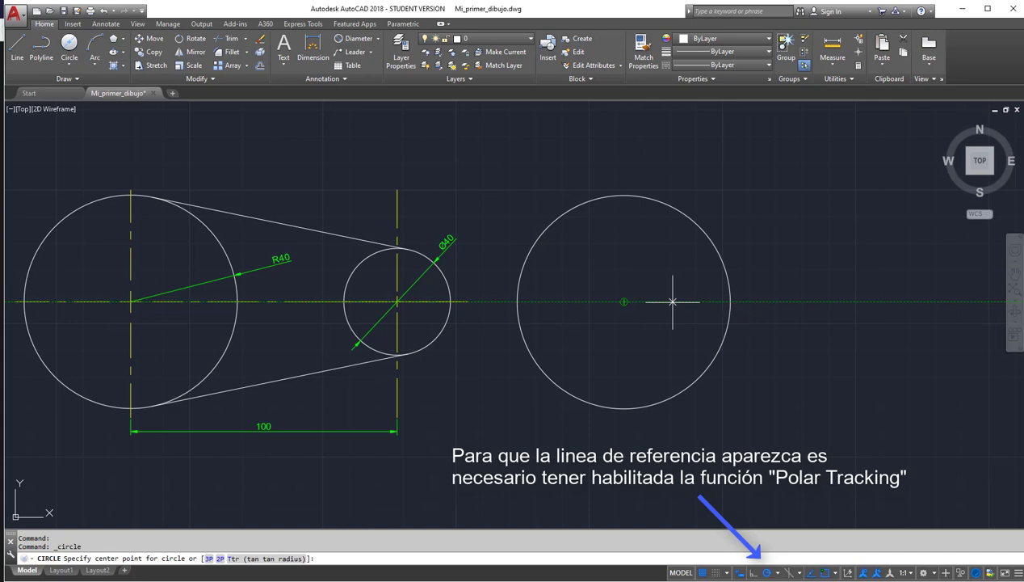
# Centre the new circle 100 right of the large circle's centre with diameter 40.
pyautogui.write('100')
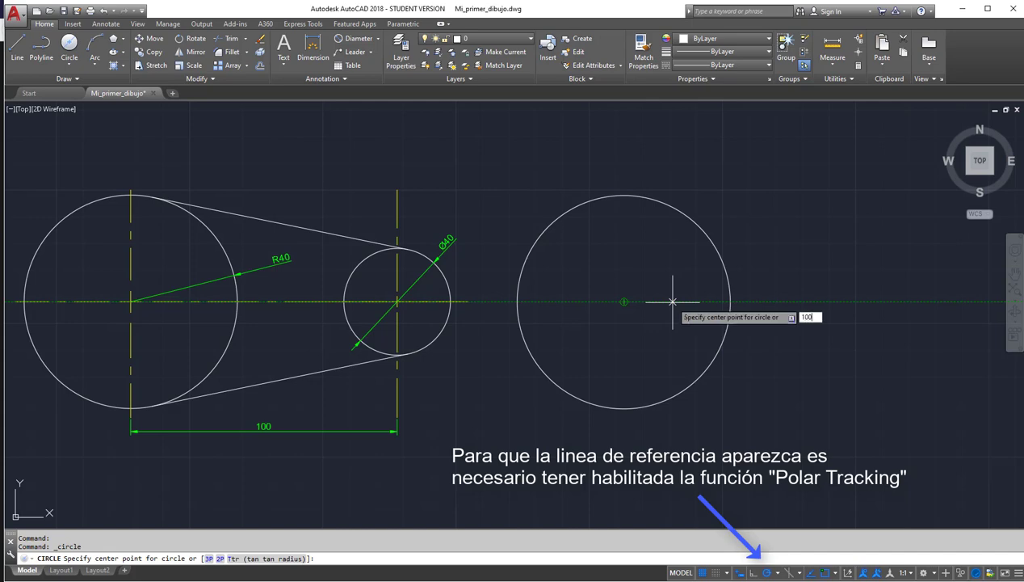
pyautogui.press('Return')
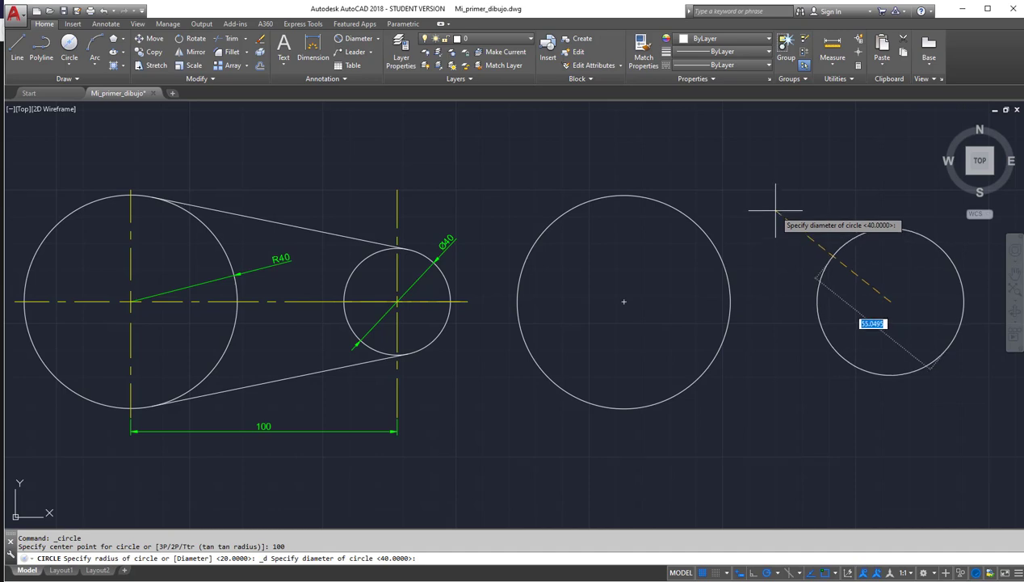
pyautogui.write('40')
pyautogui.press('Return')
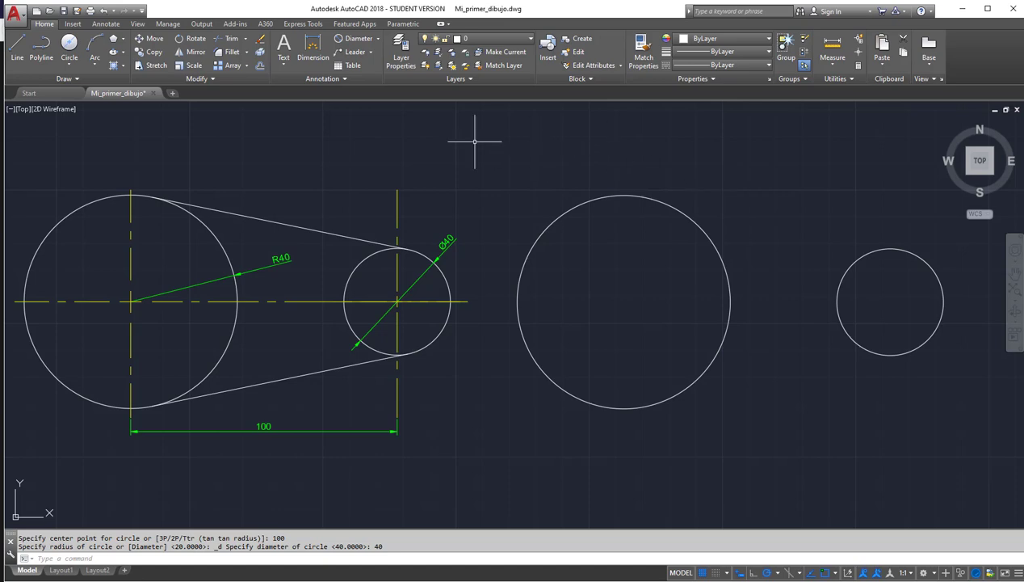
# Select the first sketch's upper and lower tangent lines, then clear the selection.
pyautogui.click(322, 240)
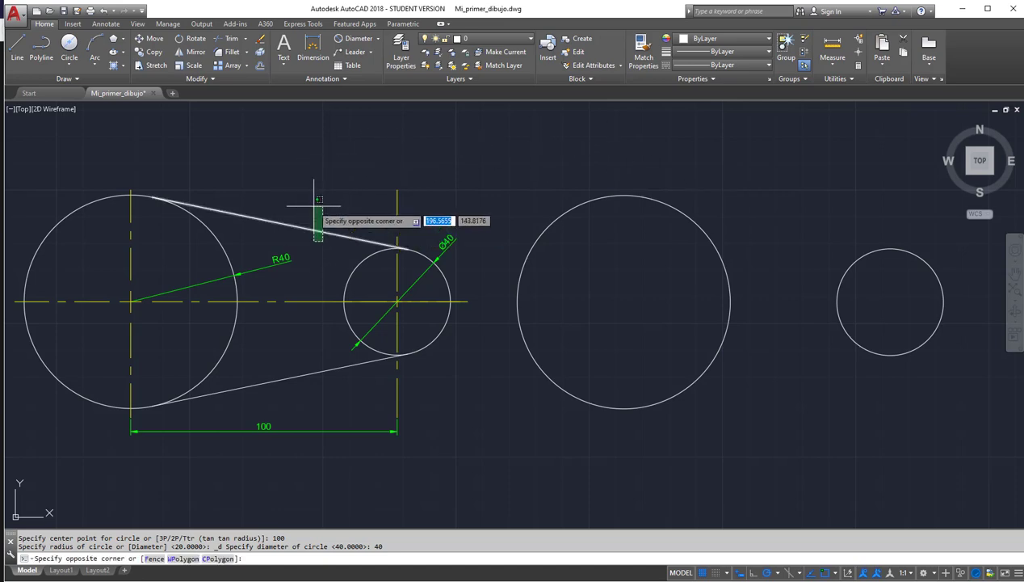
pyautogui.click(150, 184)
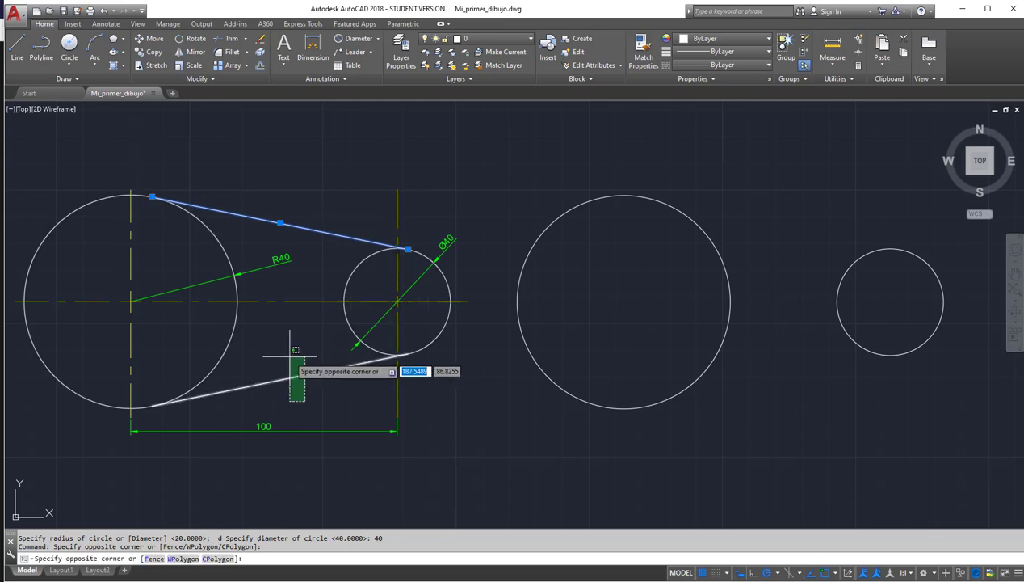
pyautogui.click(297, 376)
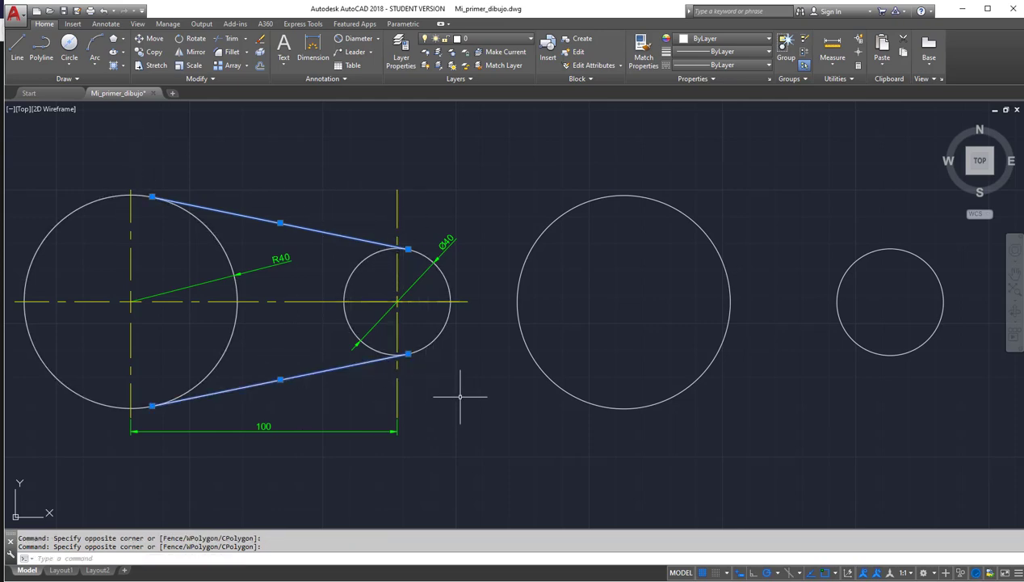
pyautogui.press('Escape')
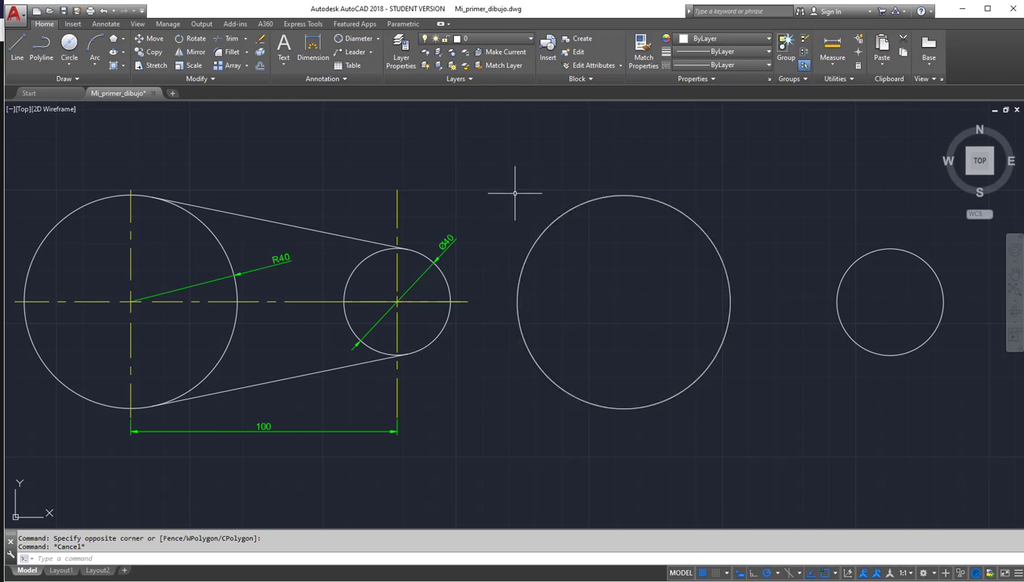
# Start a new line with the L command and review the object snap options.
pyautogui.write('l')
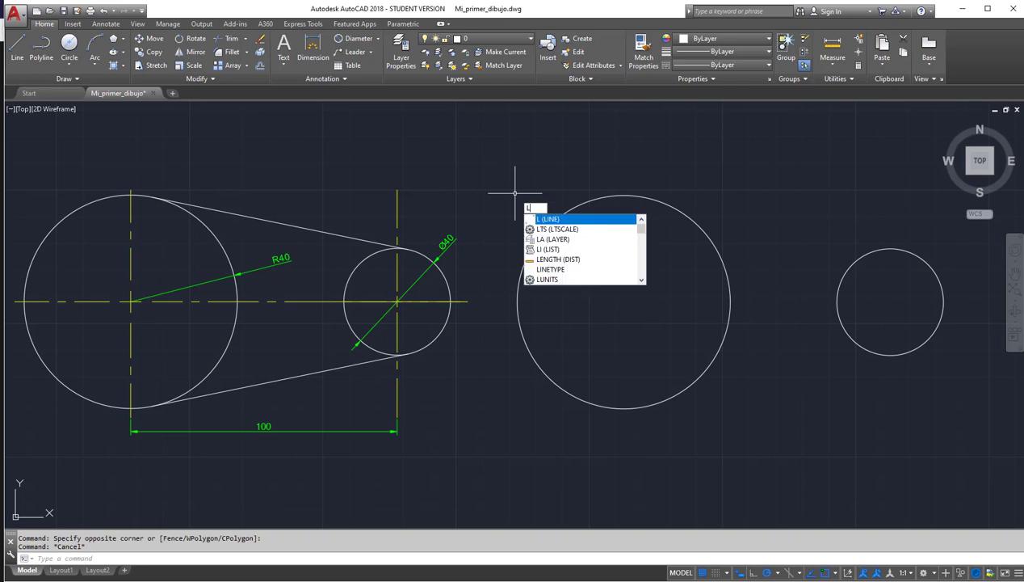
pyautogui.press('Return')
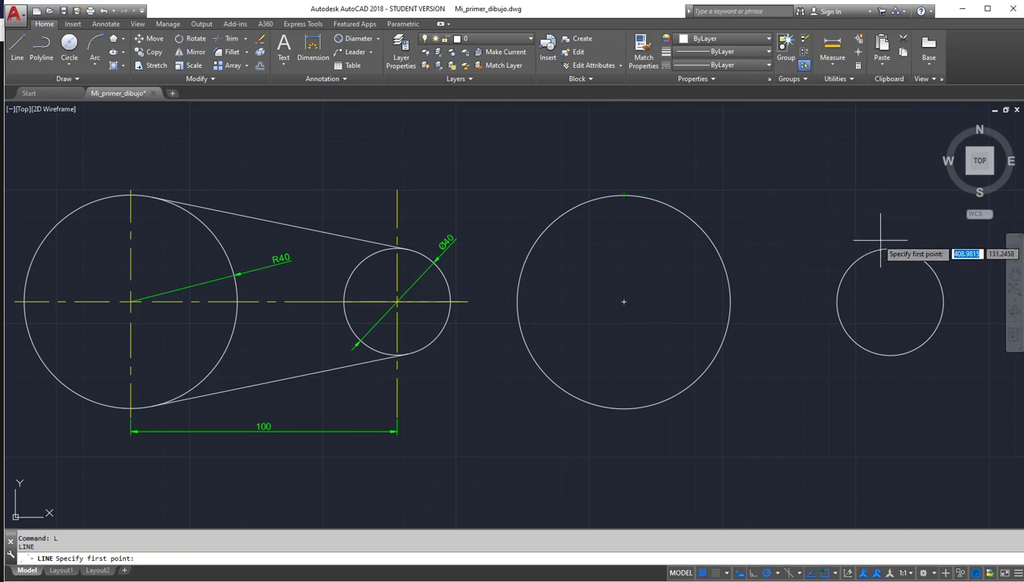
pyautogui.click(836, 572)
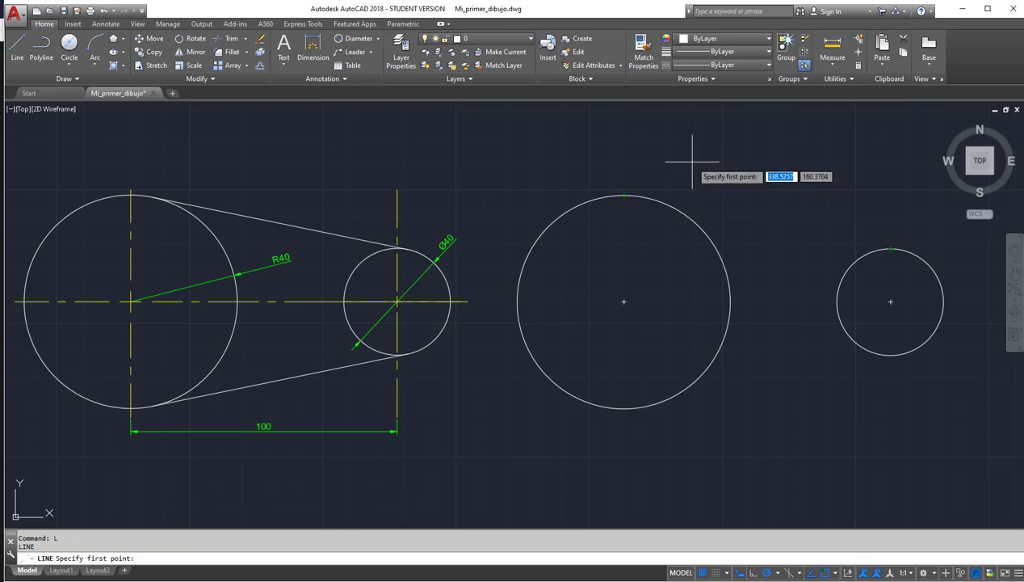
# Draw the upper line tangent to the tops of the large and Ø40 circles.
pyautogui.press('F8')
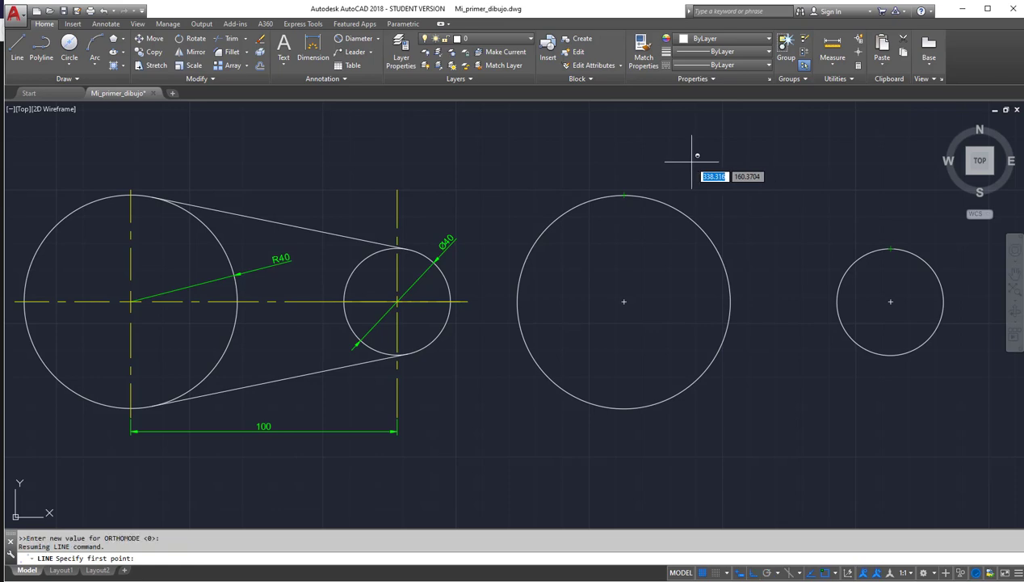
pyautogui.keyDown('shift'); pyautogui.rightClick(692, 162); pyautogui.keyUp('shift')
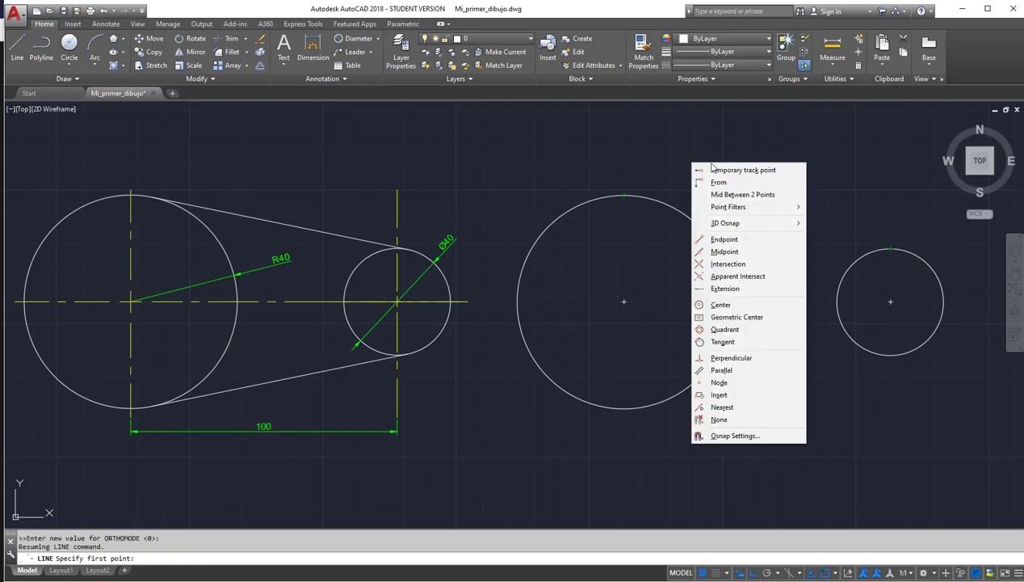
pyautogui.click(759, 344)
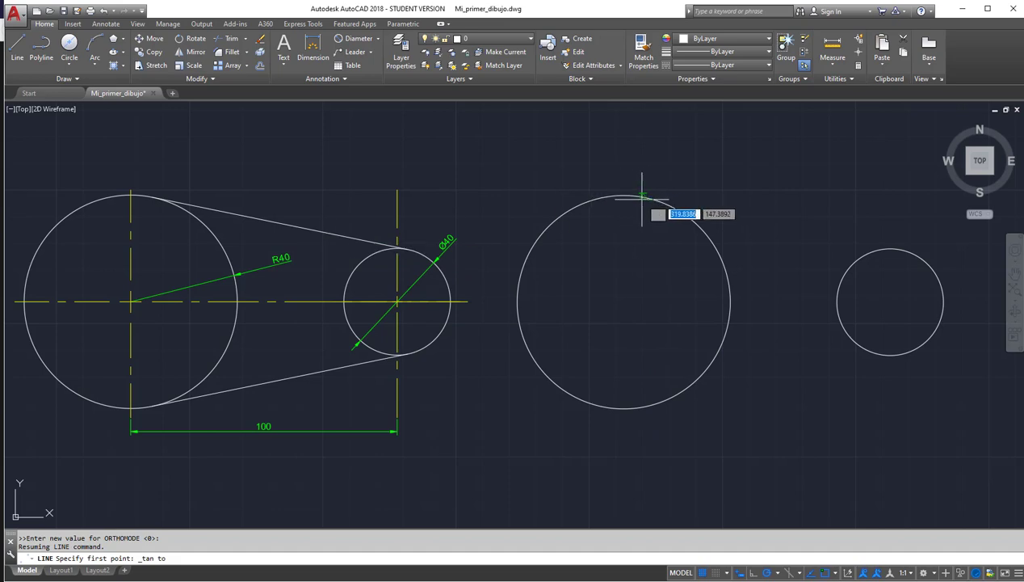
pyautogui.click(644, 192)
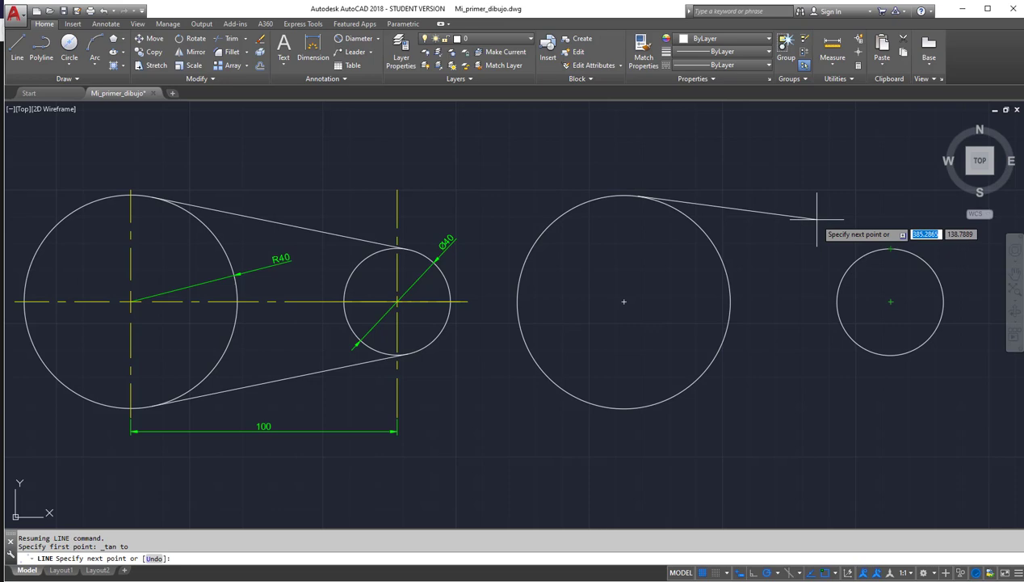
pyautogui.keyDown('shift'); pyautogui.rightClick(817, 218); pyautogui.keyUp('shift')
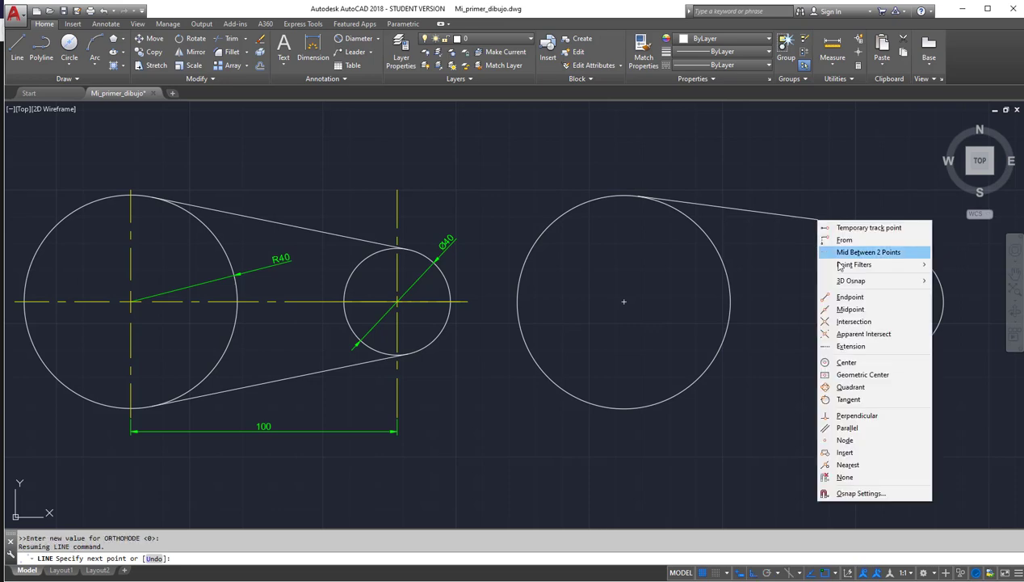
pyautogui.click(868, 401)
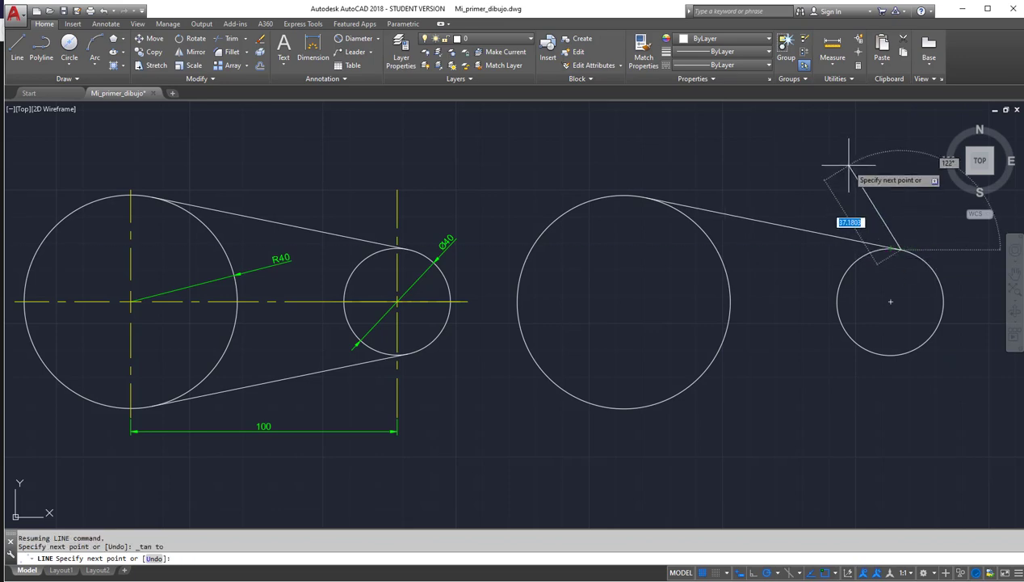
pyautogui.press('Escape')
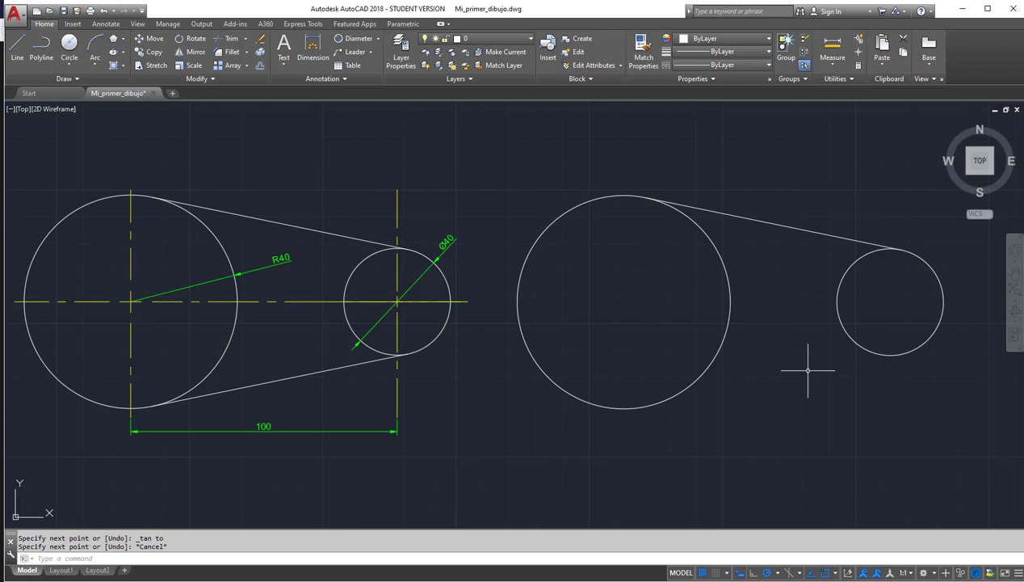
# Draw the lower line tangent to the bottoms of the large and Ø40 circles.
pyautogui.write('L')
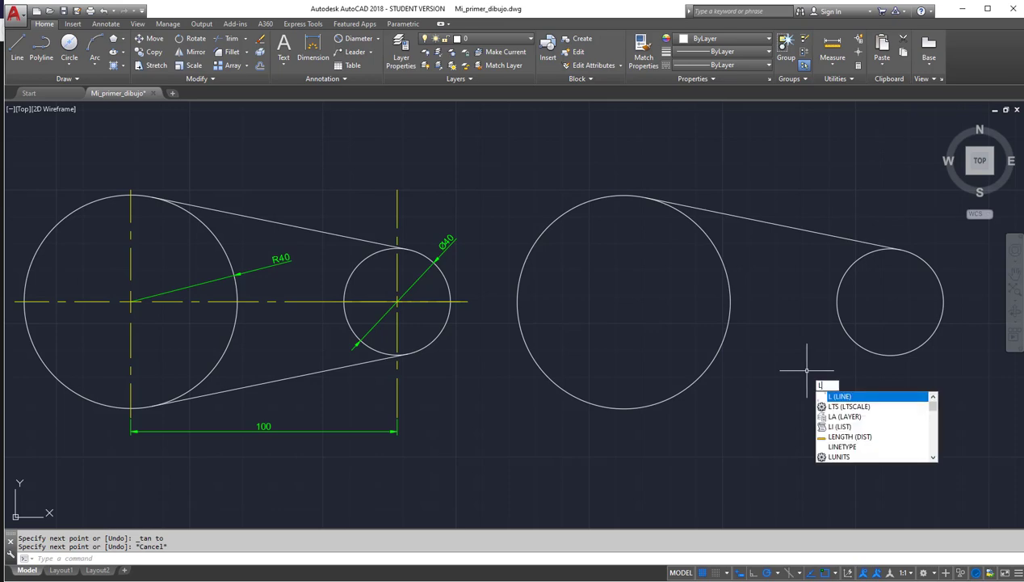
pyautogui.press('Return')
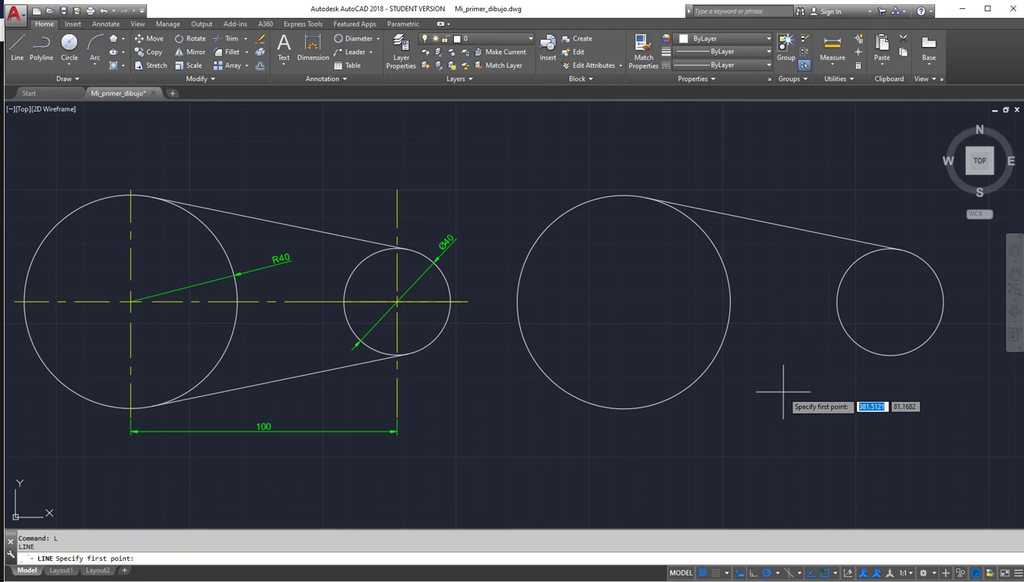
pyautogui.keyDown('shift'); pyautogui.rightClick(742, 409); pyautogui.keyUp('shift')
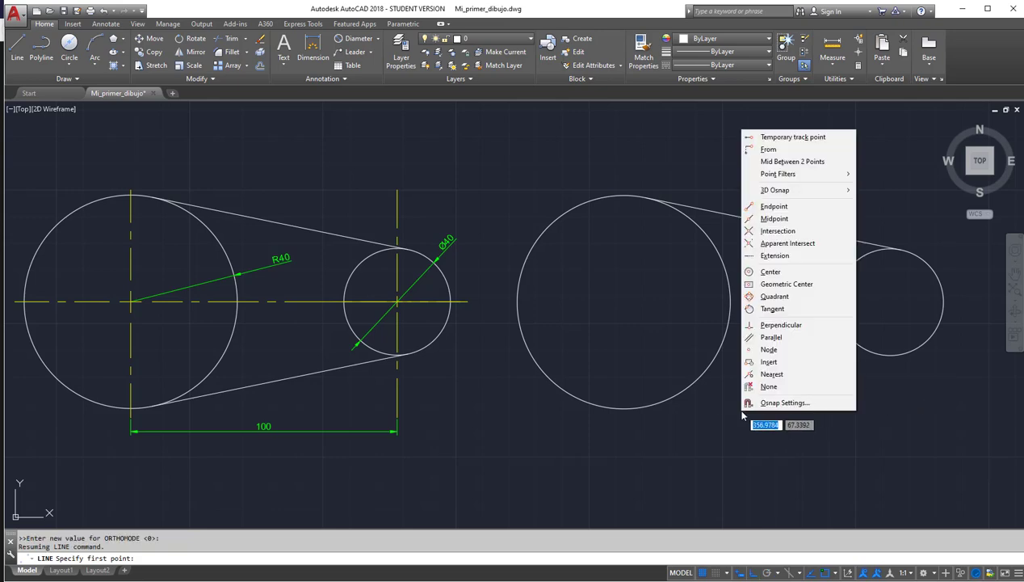
pyautogui.click(777, 312)
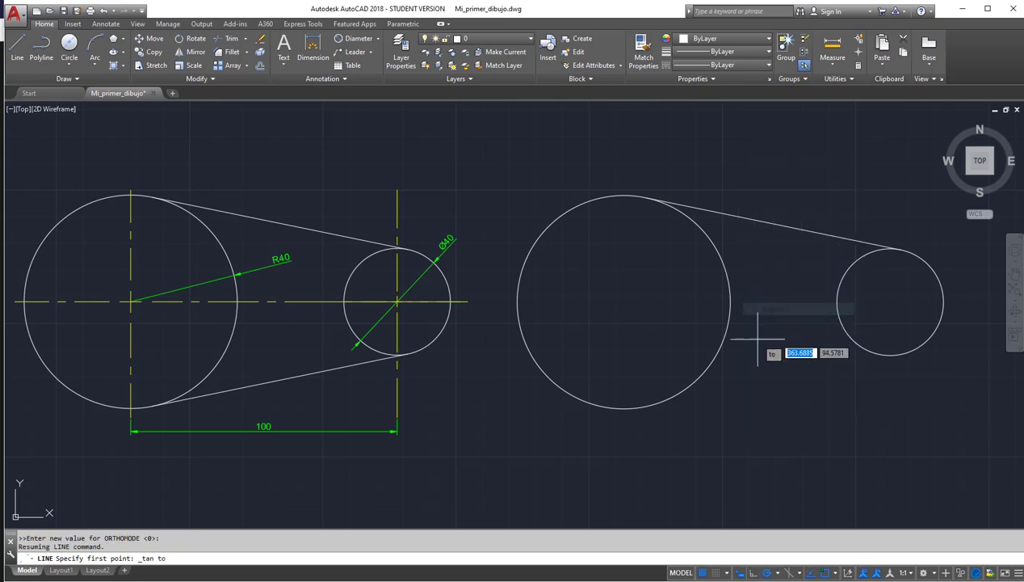
pyautogui.click(711, 368)
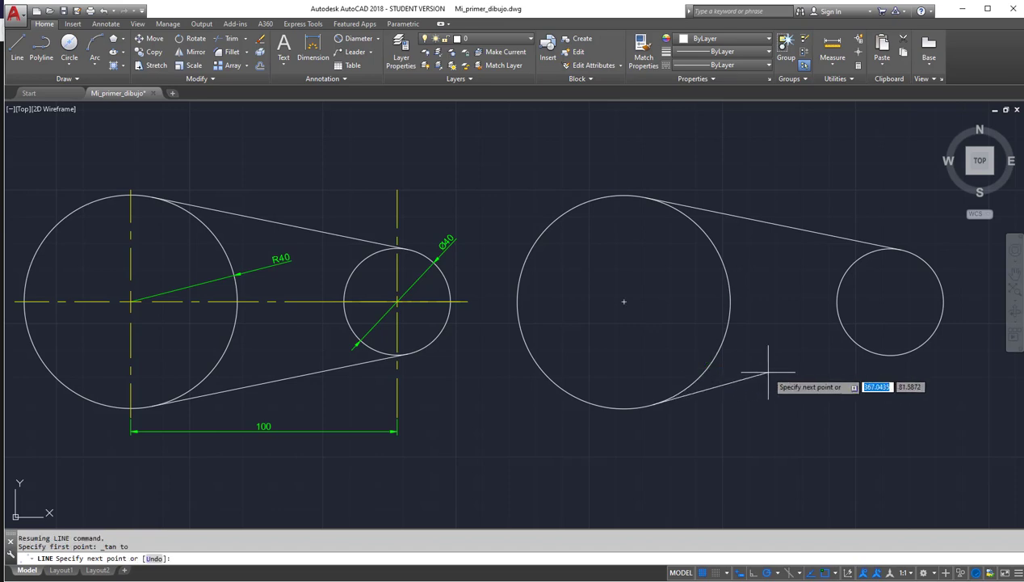
pyautogui.keyDown('shift'); pyautogui.rightClick(804, 390); pyautogui.keyUp('shift')
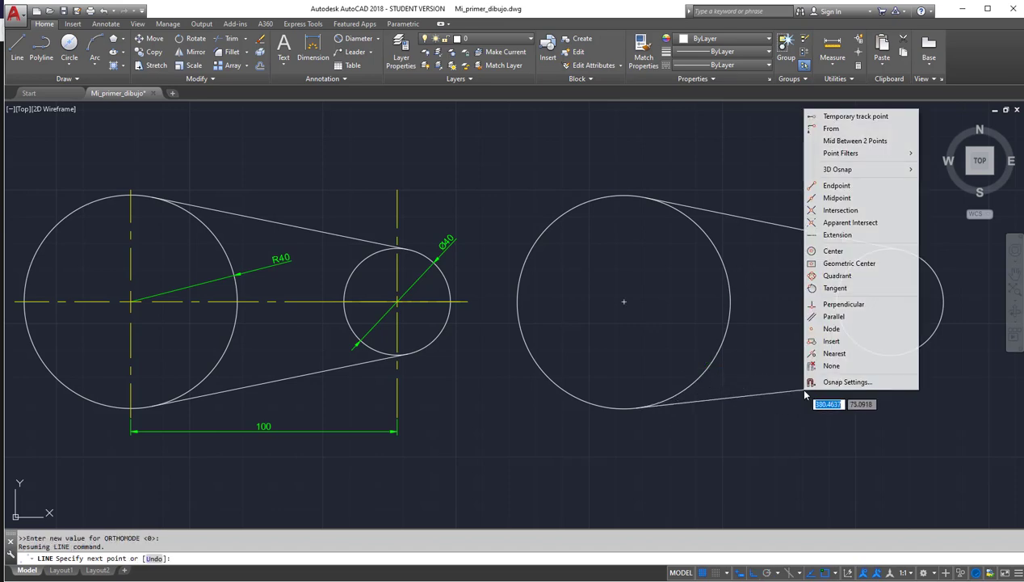
pyautogui.click(834, 287)
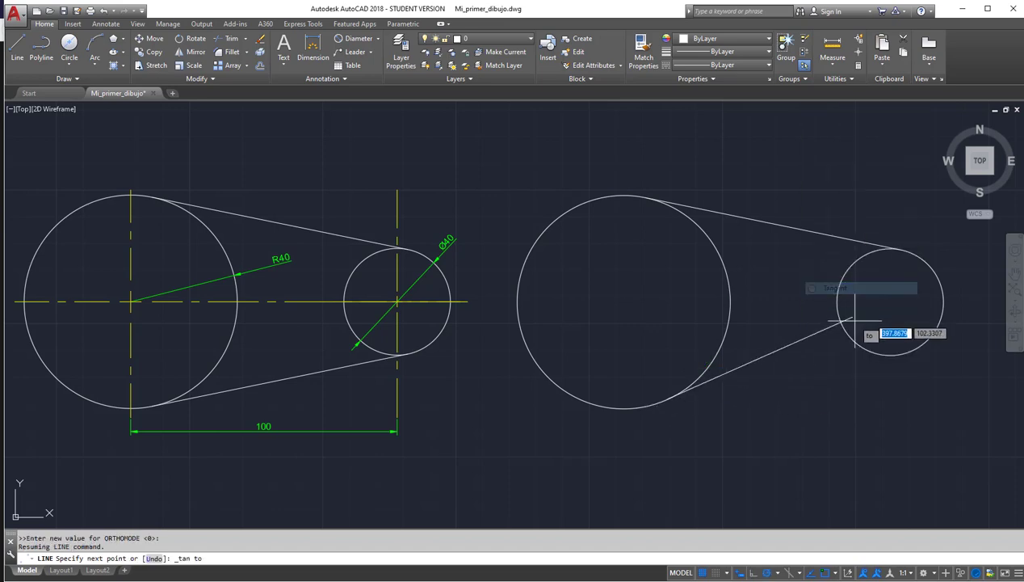
pyautogui.click(886, 353)
pyautogui.press('Escape')
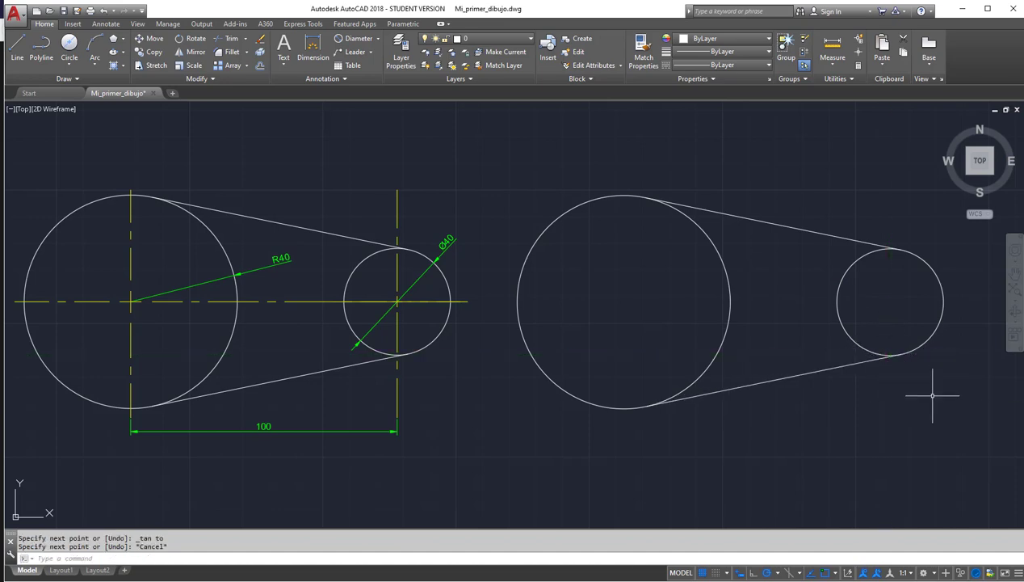